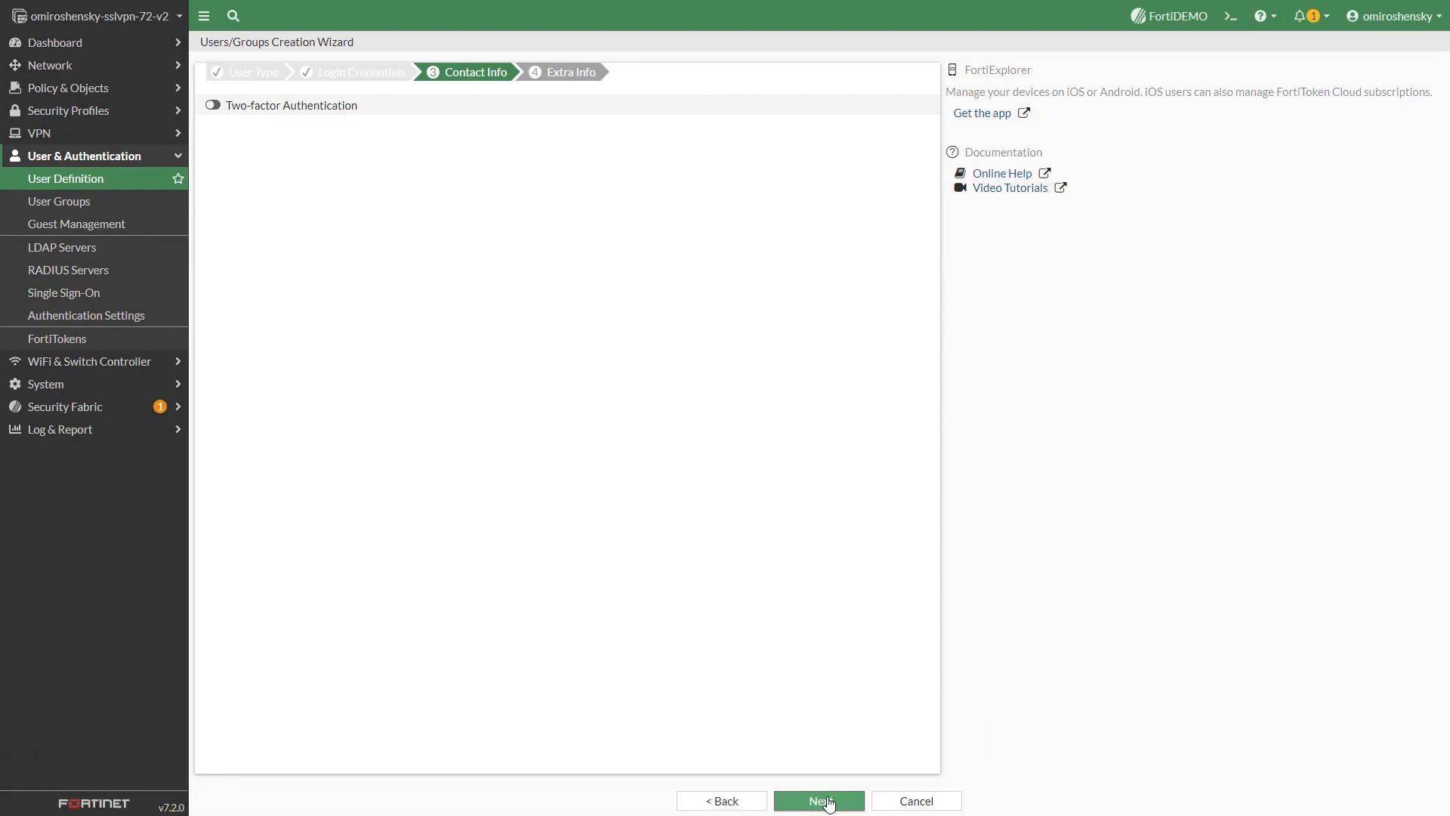
- Finish creating the new local user as a member of the sslvpn user group
click(823, 801)
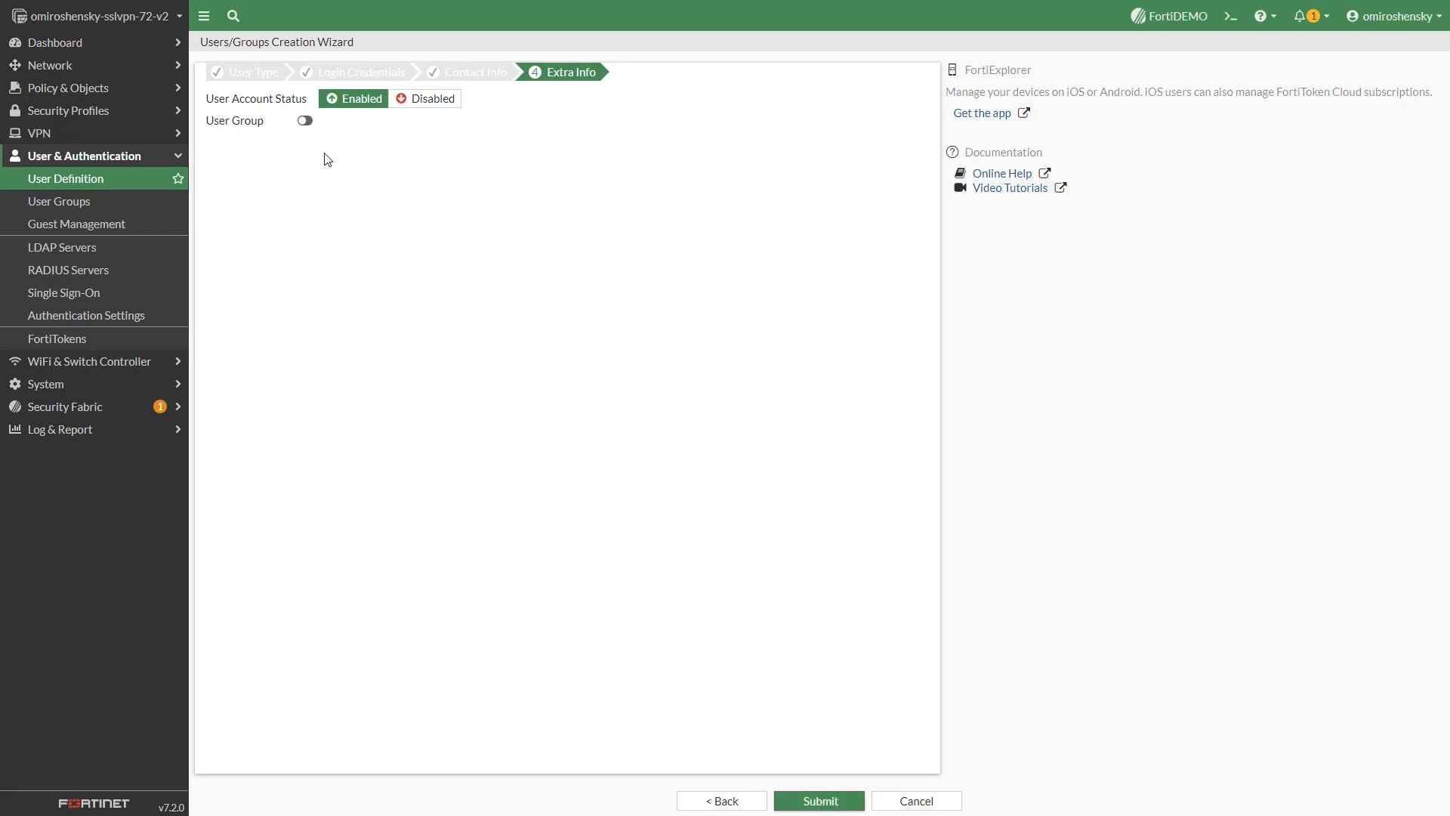
click(304, 121)
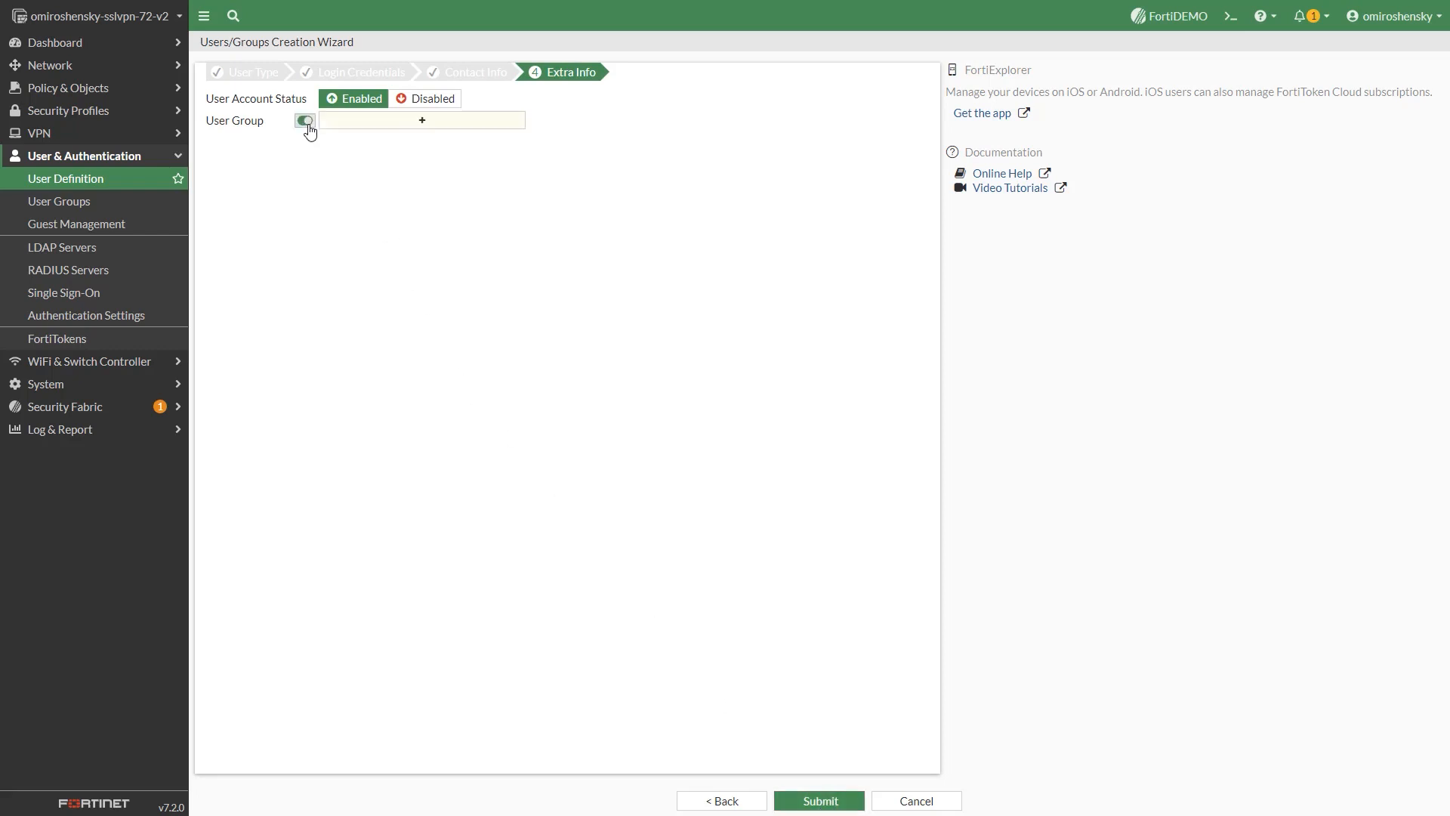
click(423, 122)
click(767, 160)
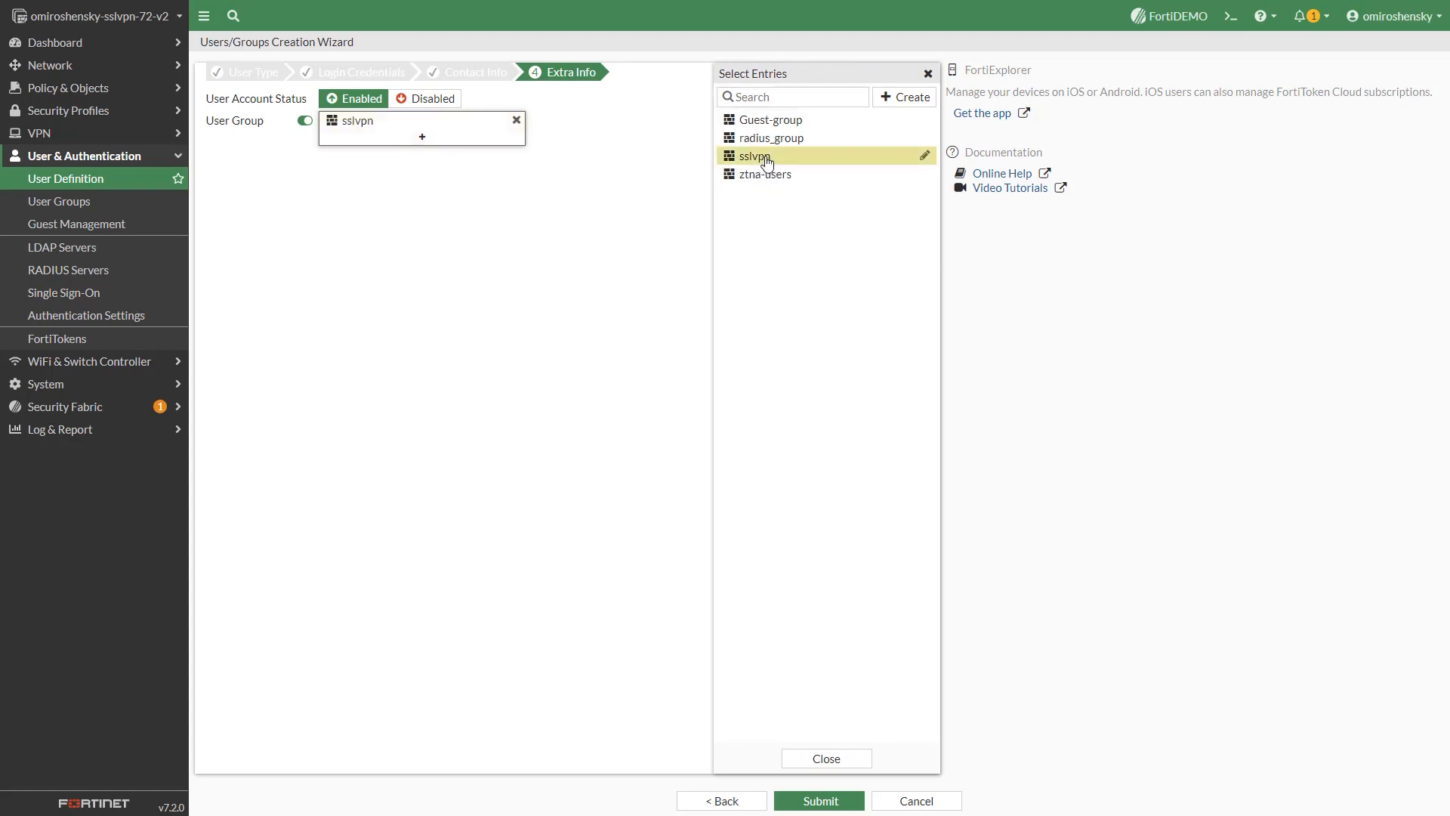
click(836, 803)
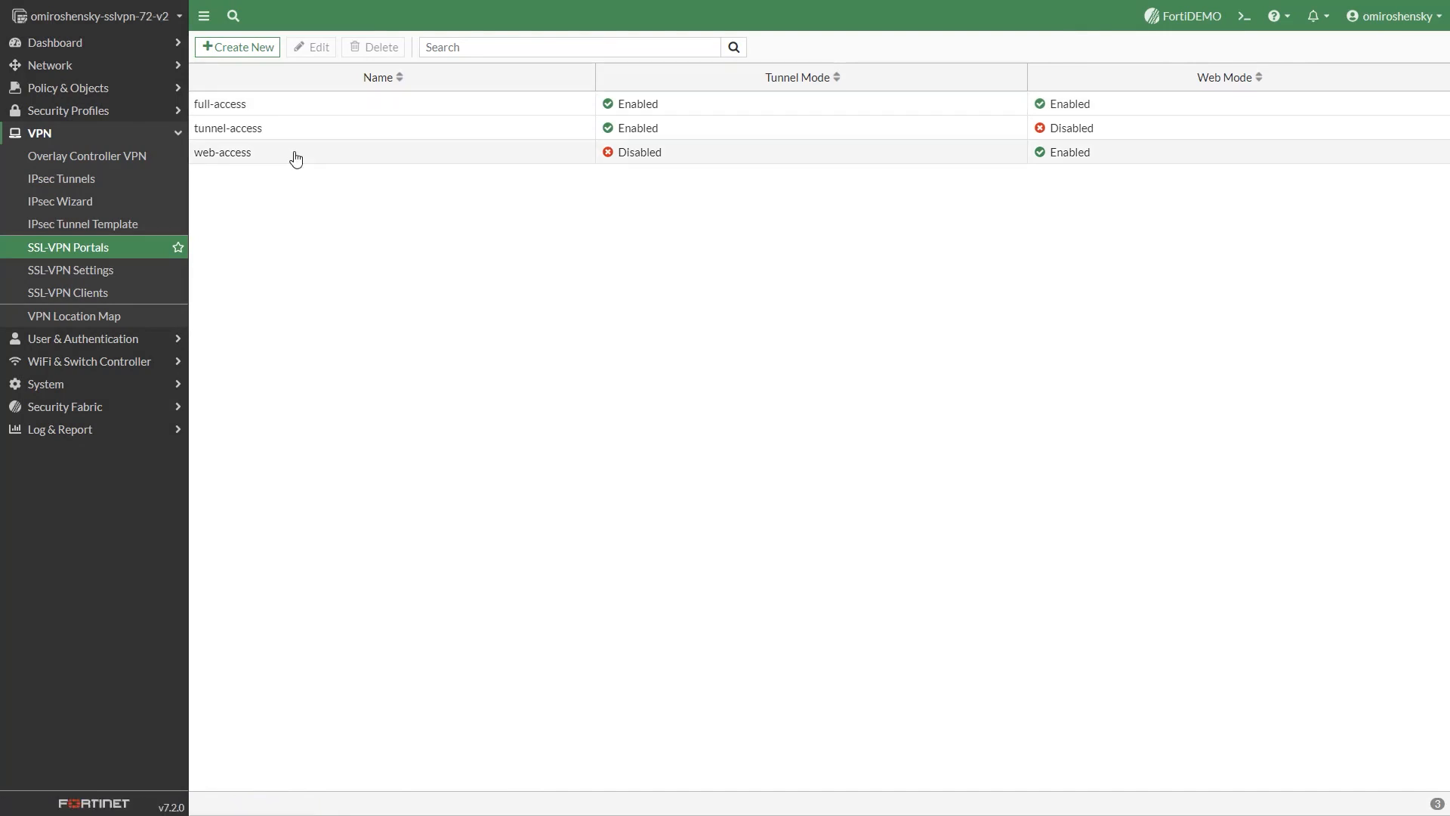
- Review the web-access portal's Finance Server bookmark, keep it unchanged, and save the portal
click(291, 154)
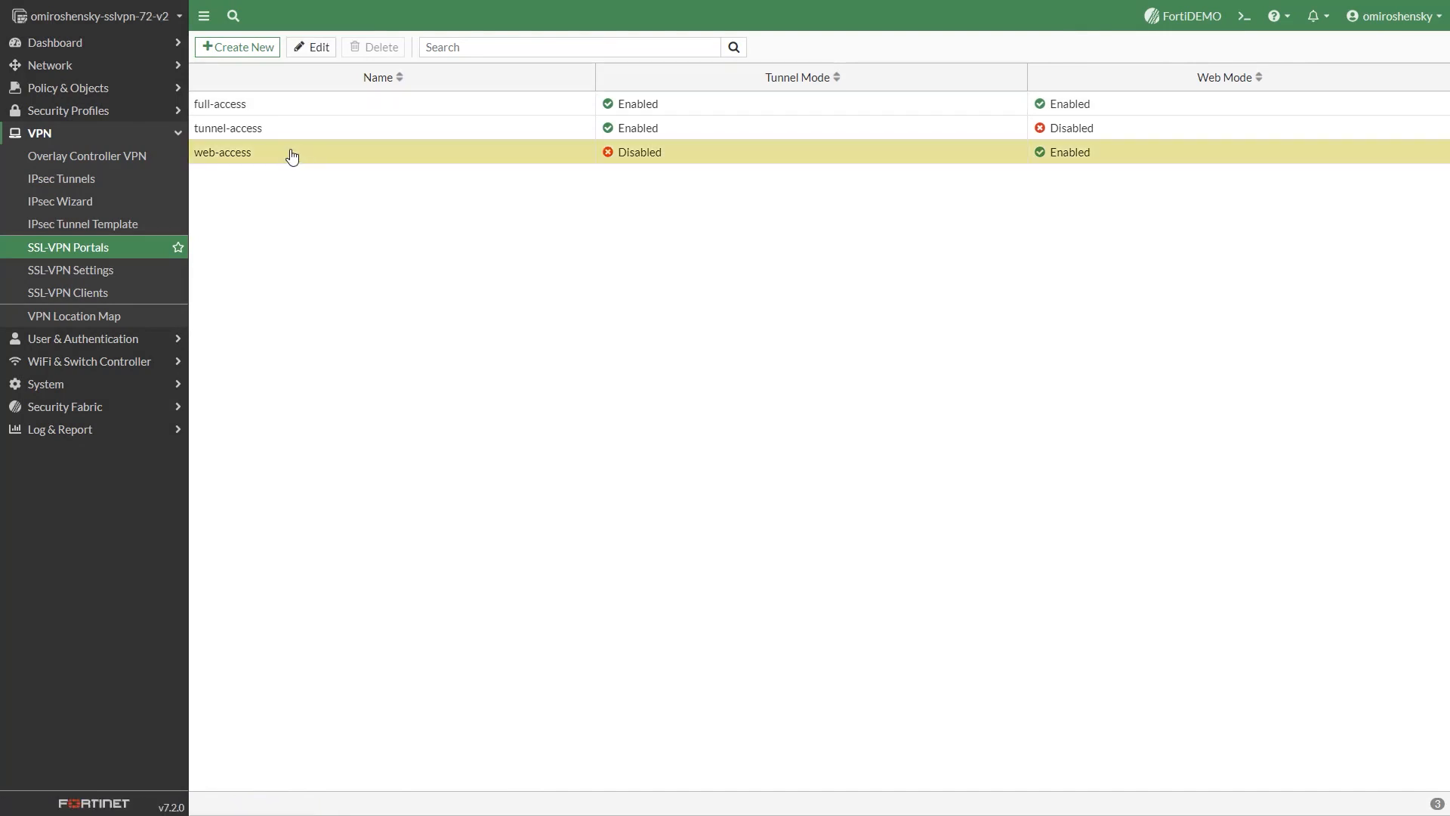
click(316, 47)
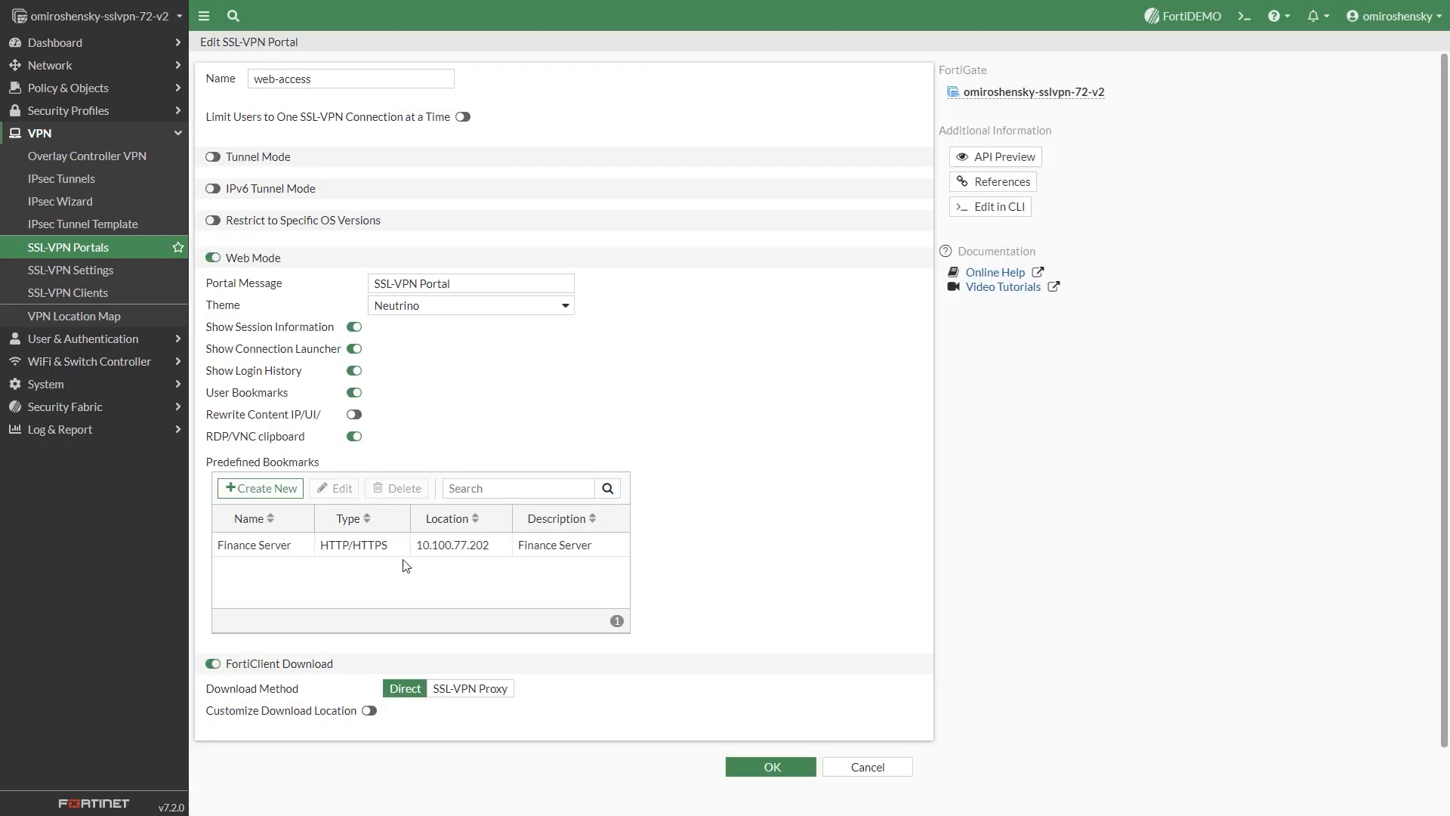
click(399, 555)
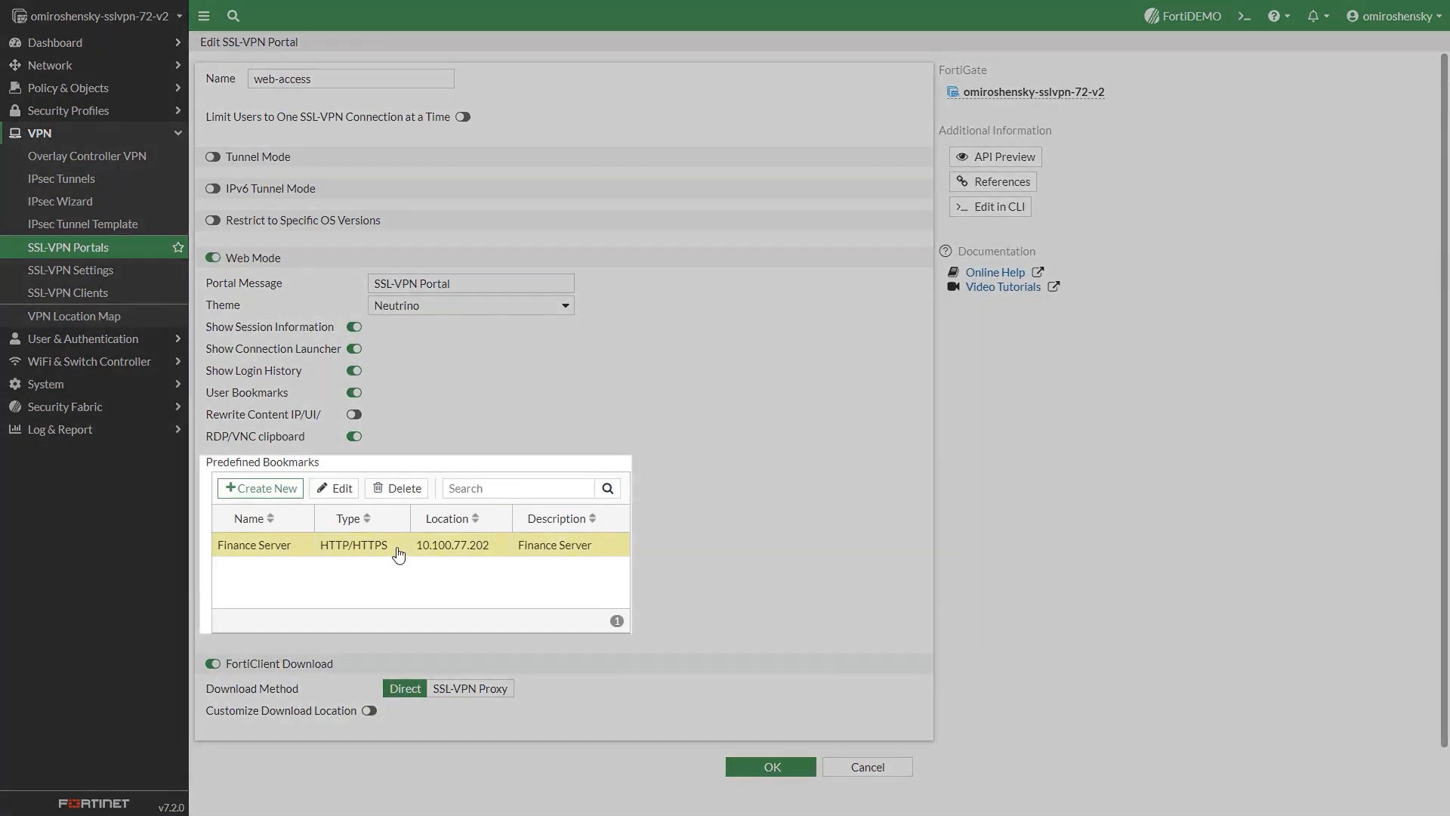
click(351, 491)
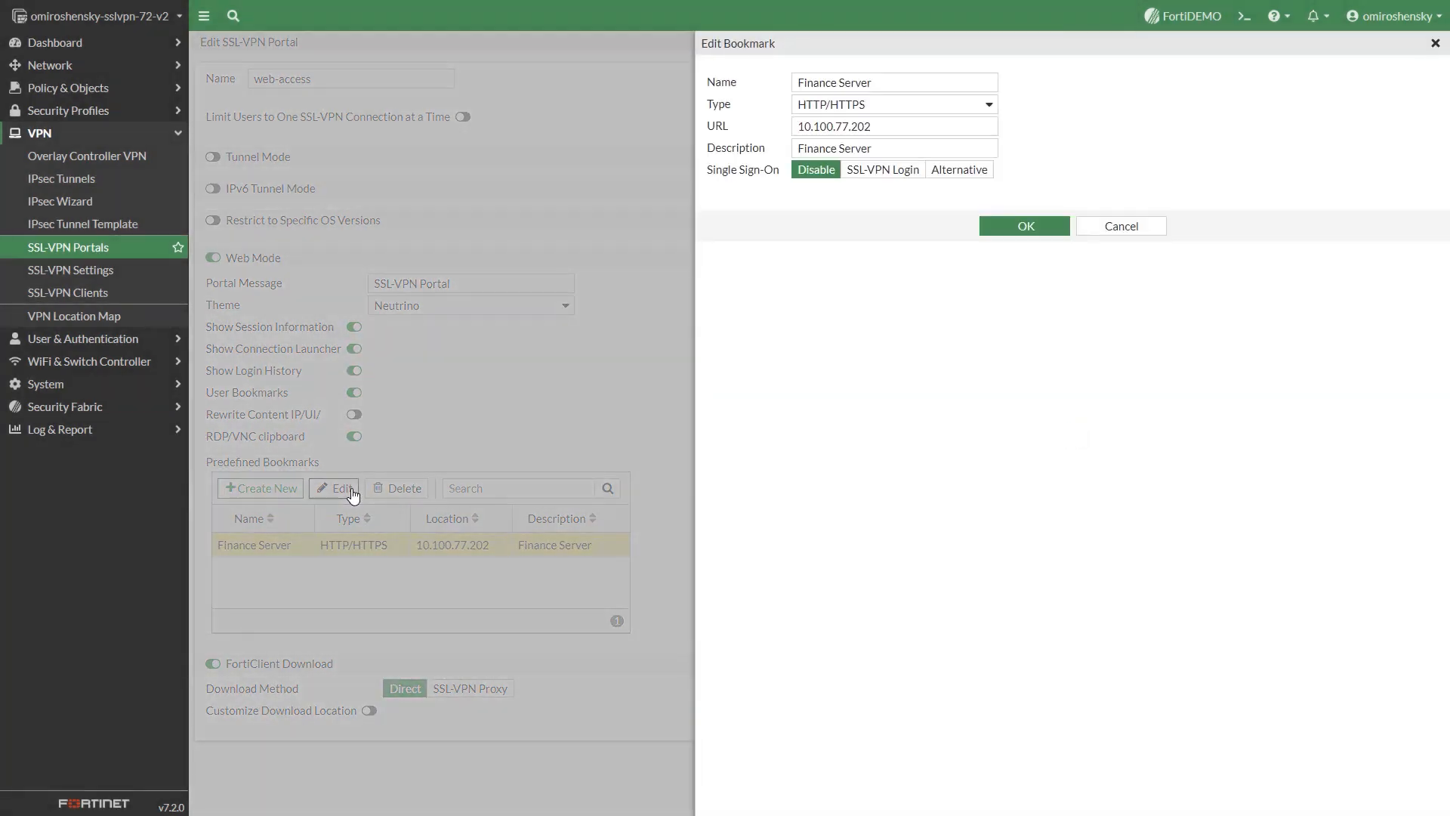
click(1024, 226)
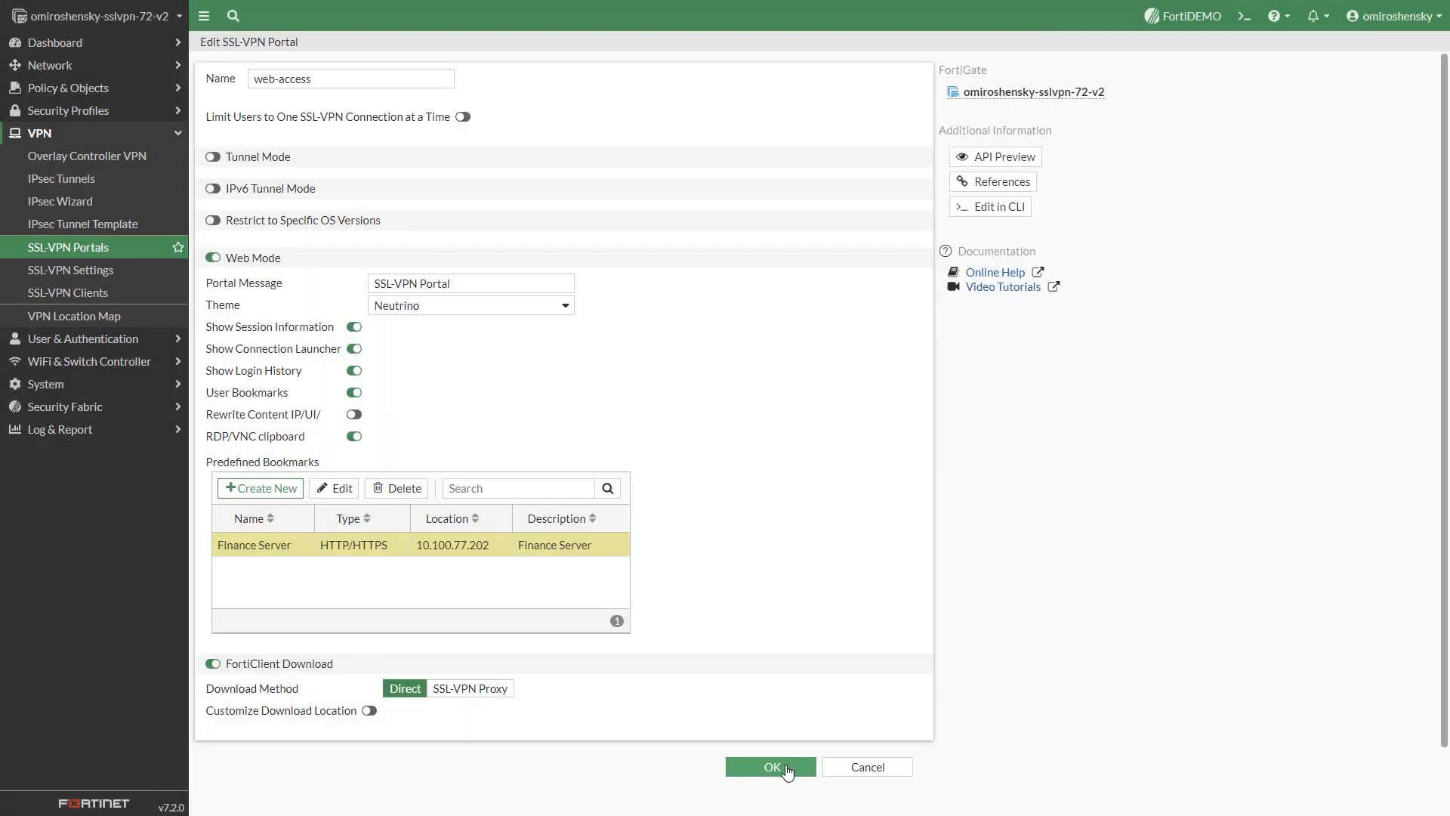
click(785, 769)
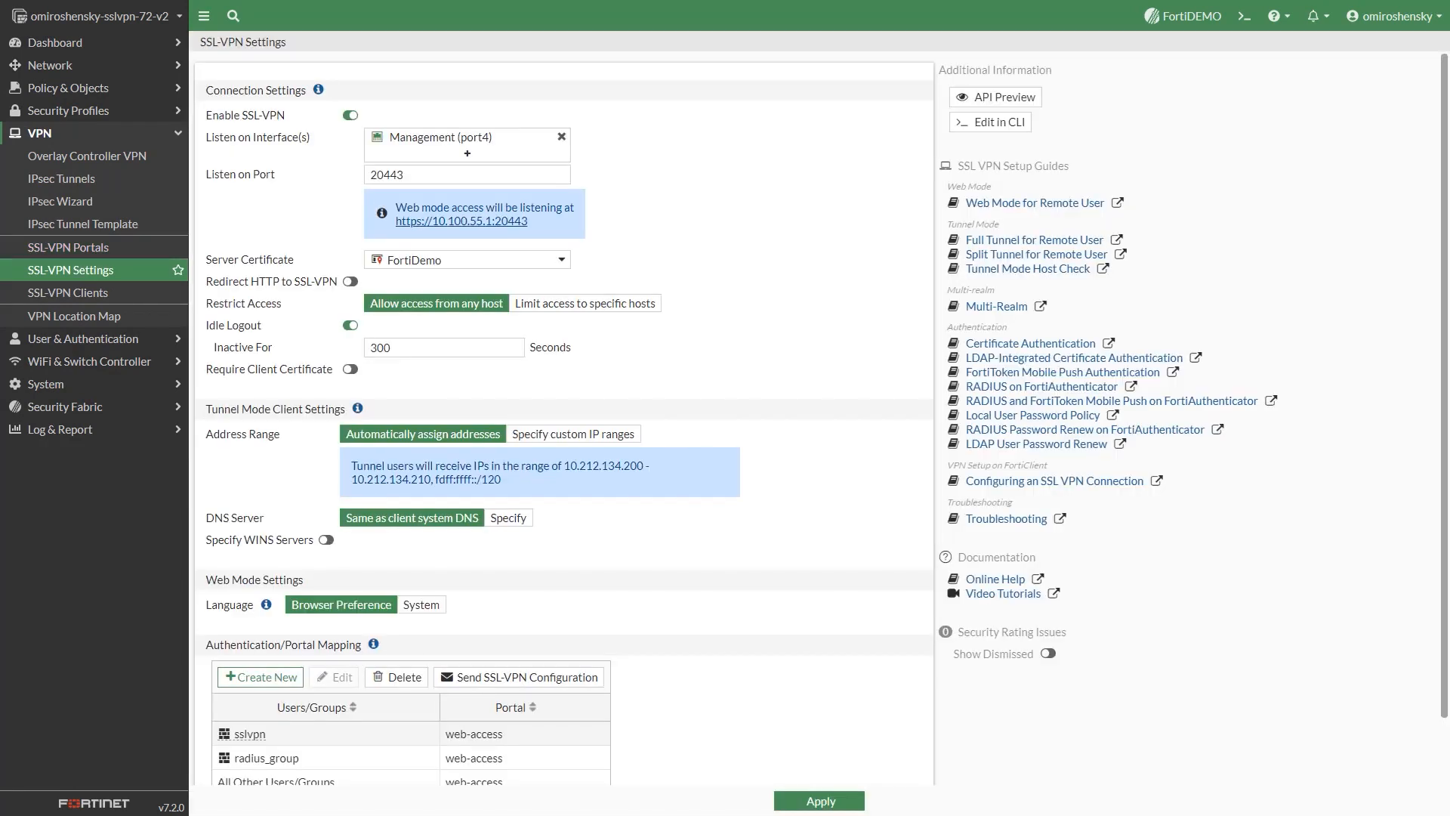
scroll(564, 416, down, 1)
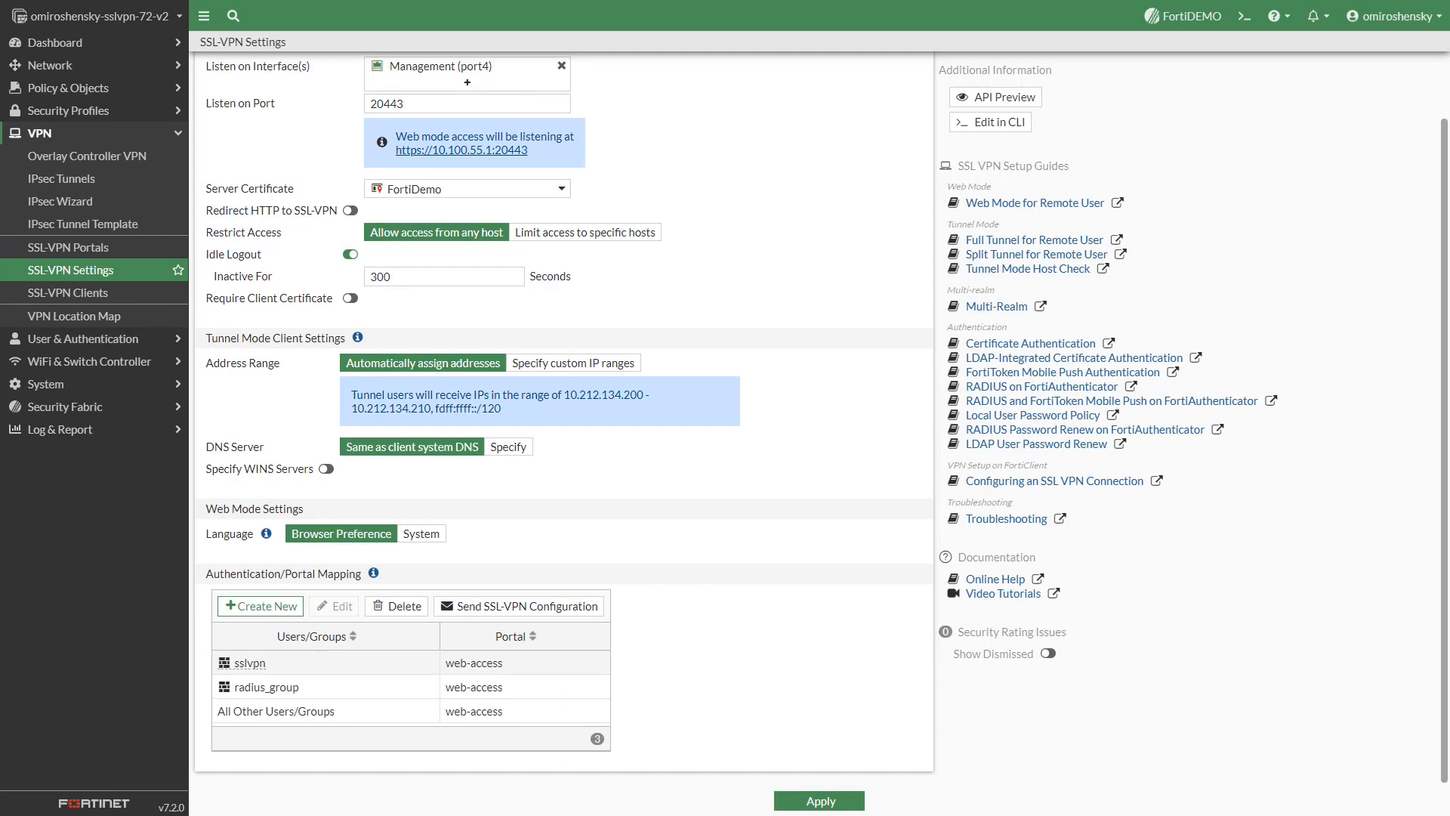
- Review the SSLVPN-Access firewall policy's settings and save it unchanged
click(68, 88)
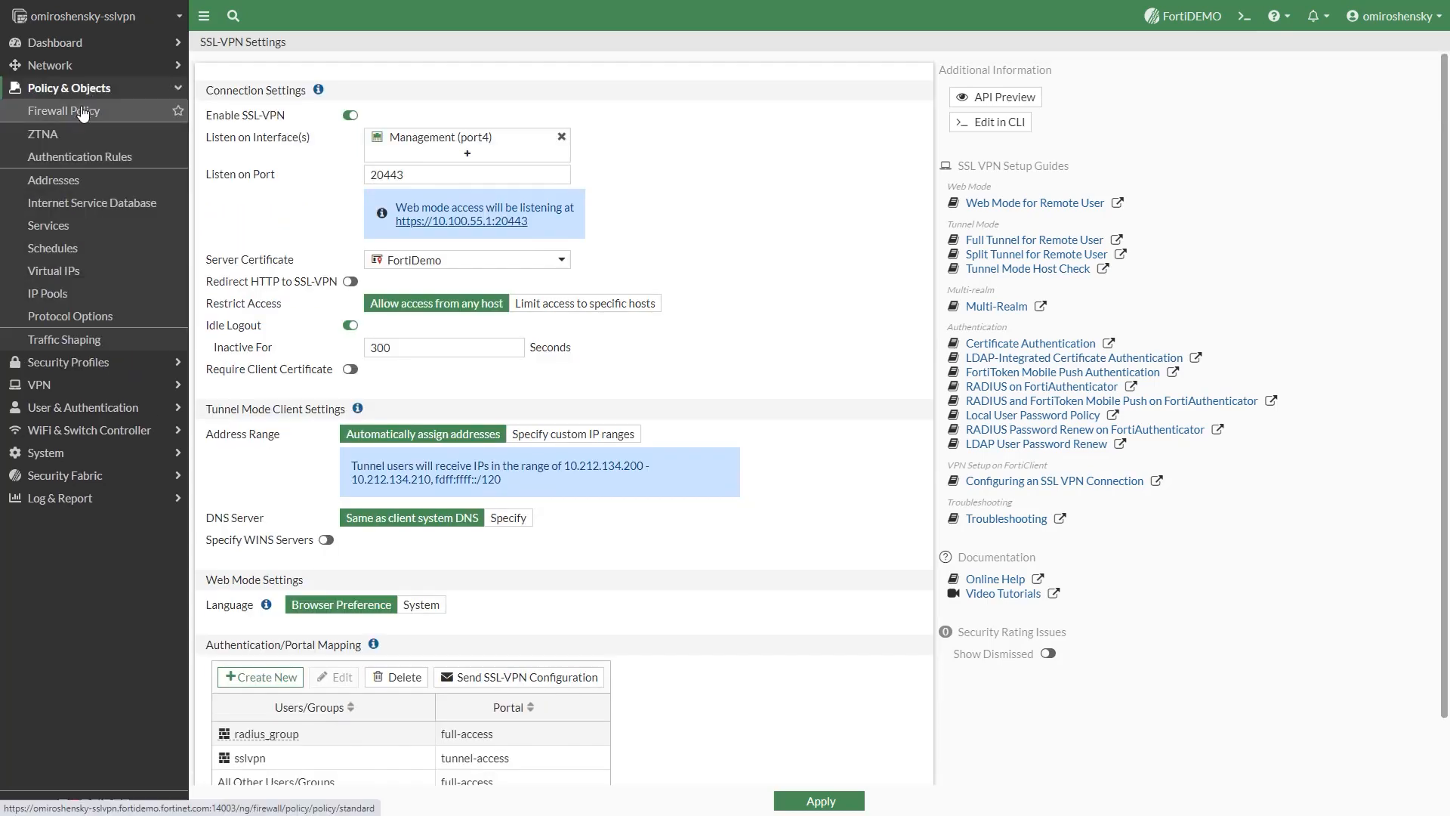
click(83, 112)
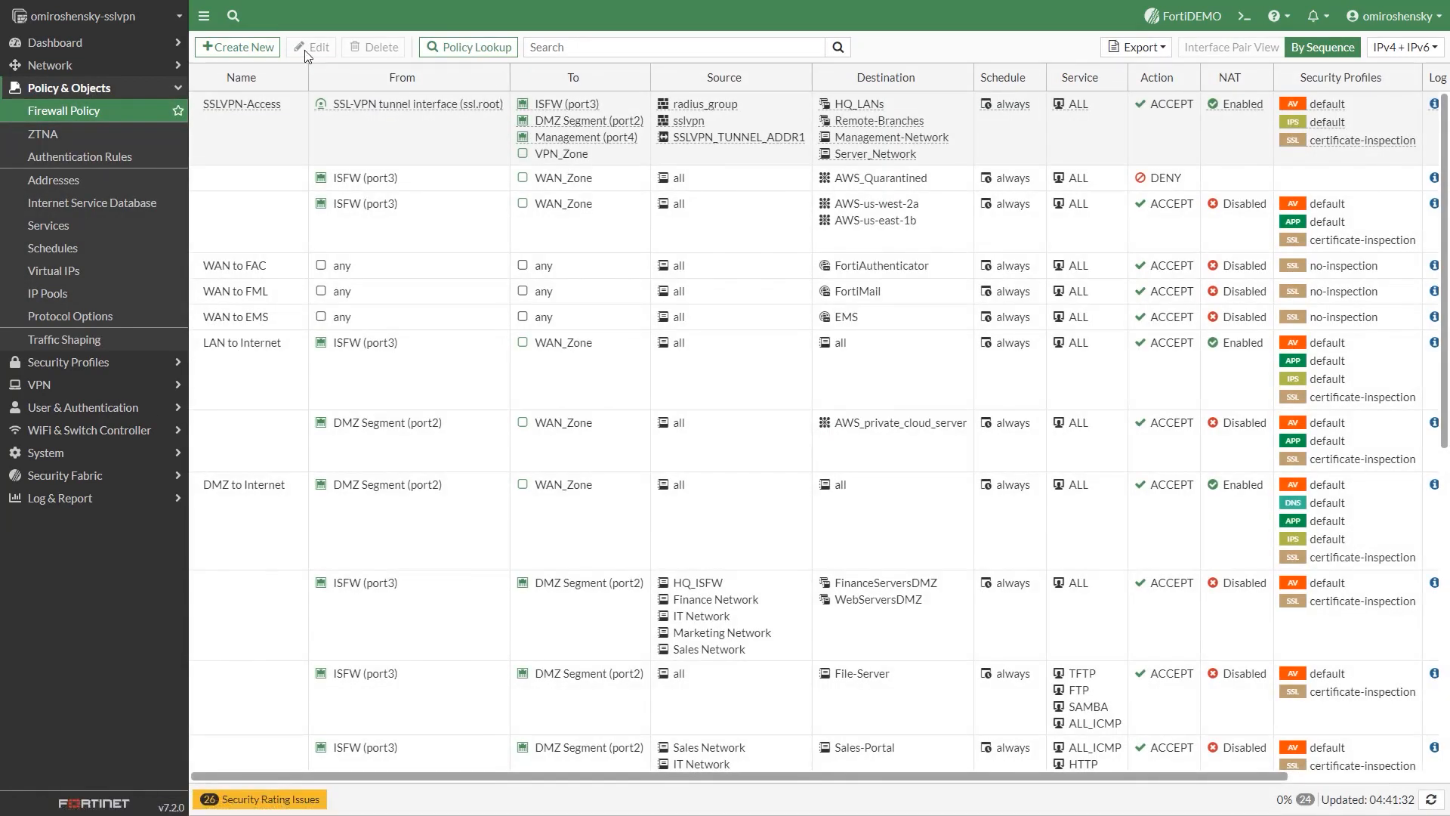
click(423, 122)
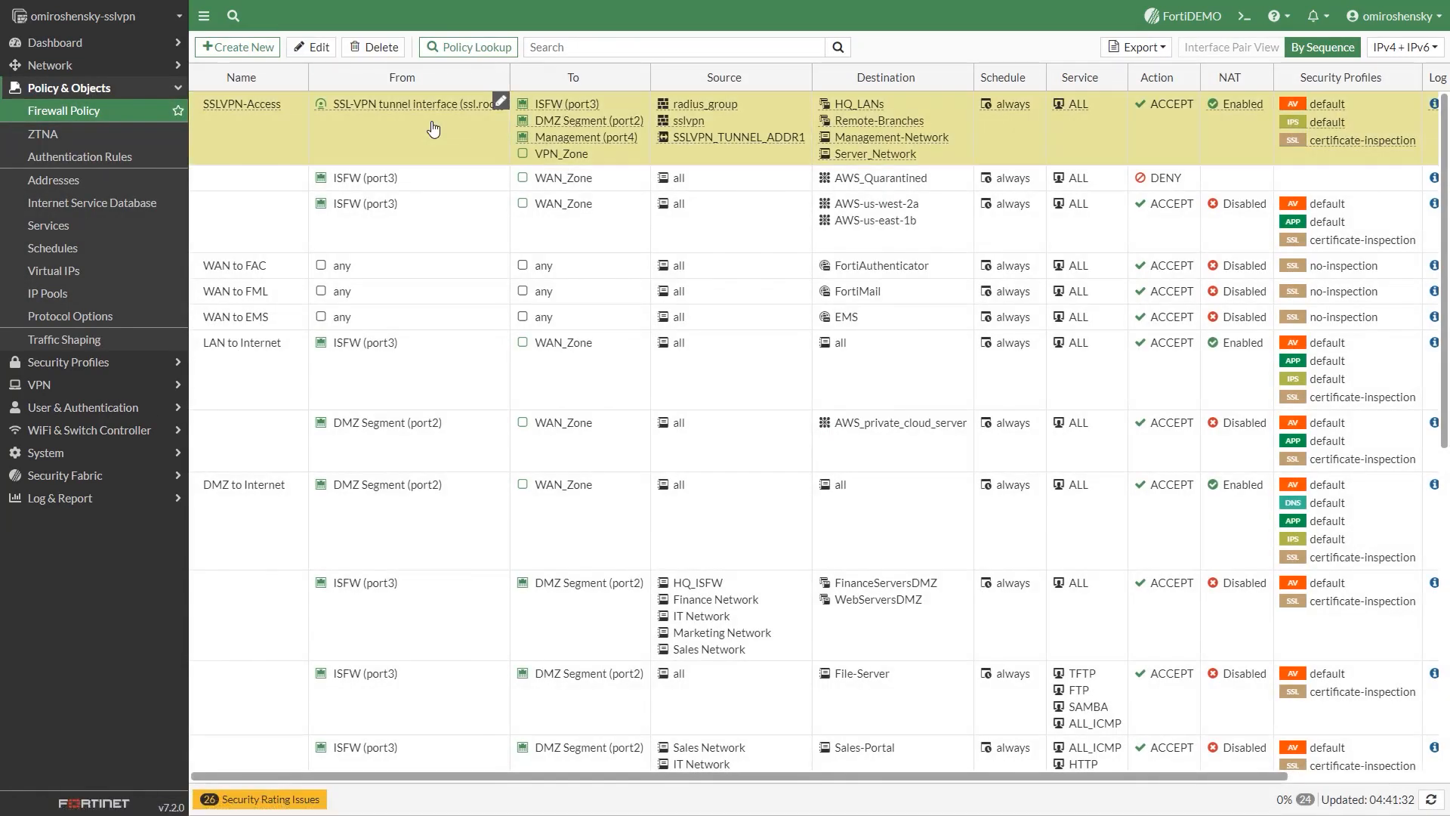
click(311, 47)
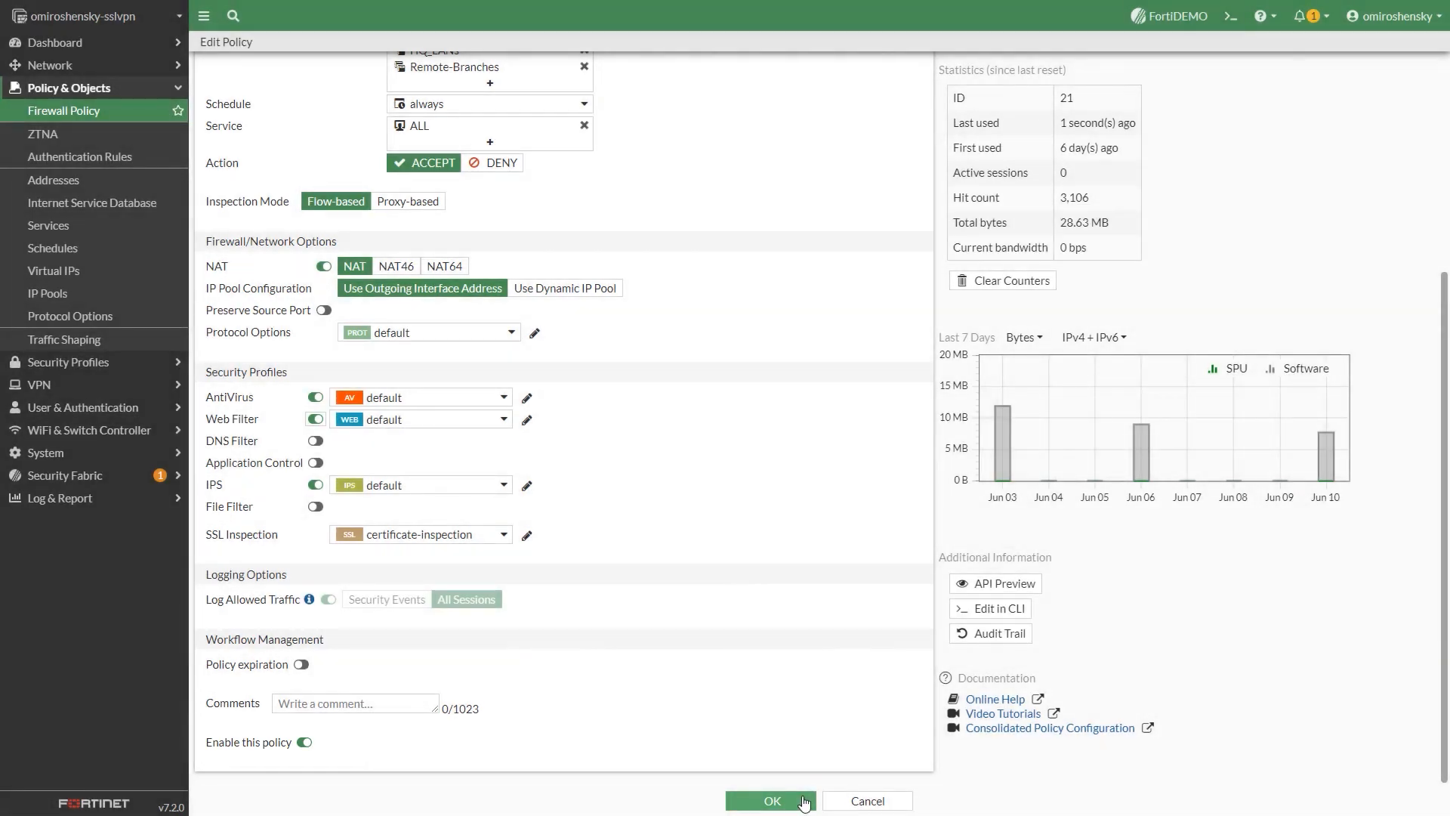
click(775, 799)
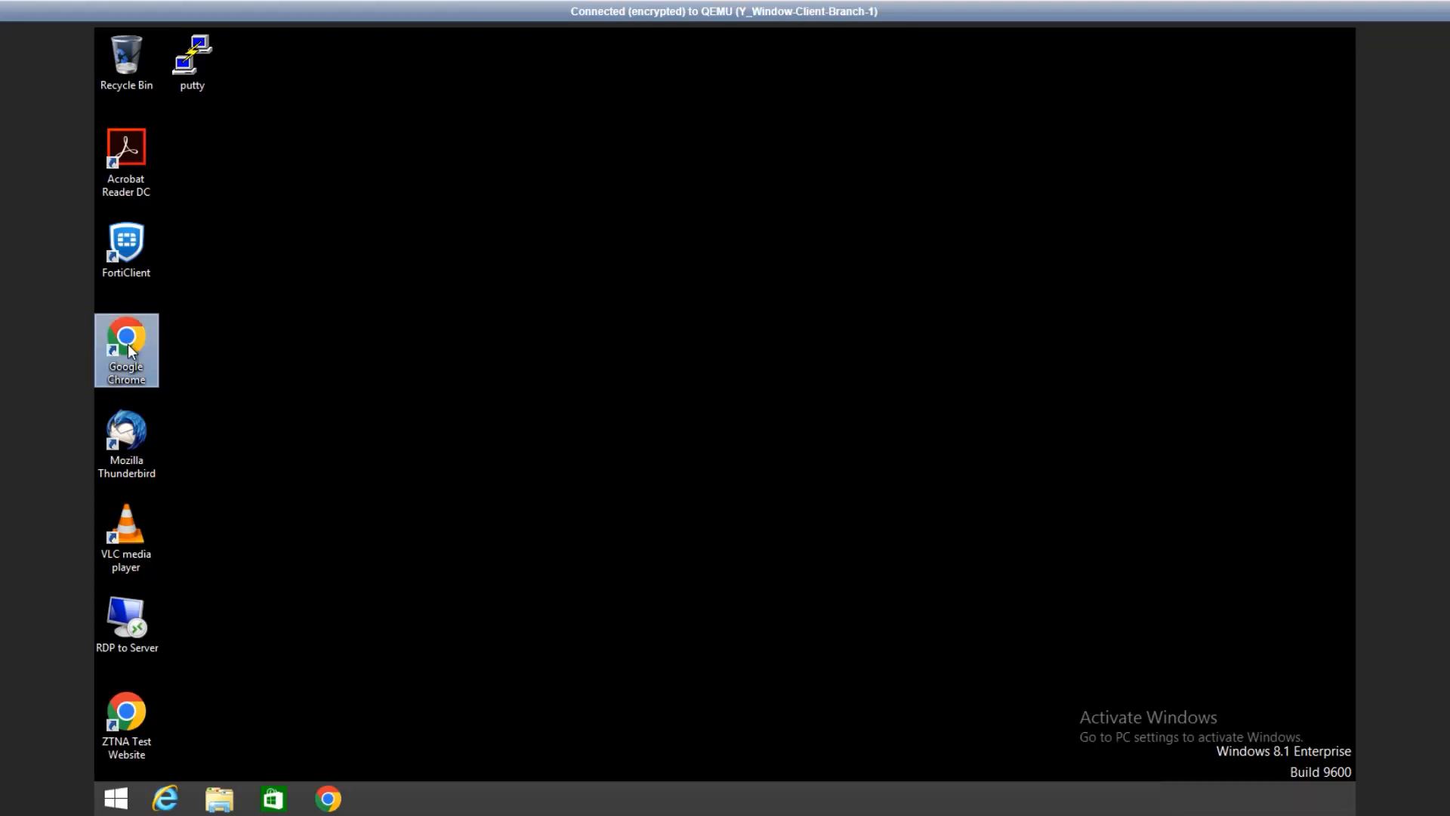
- Launch Chrome and log in to the SSL-VPN web portal with the new user's username and password
double_click(129, 343)
click(113, 105)
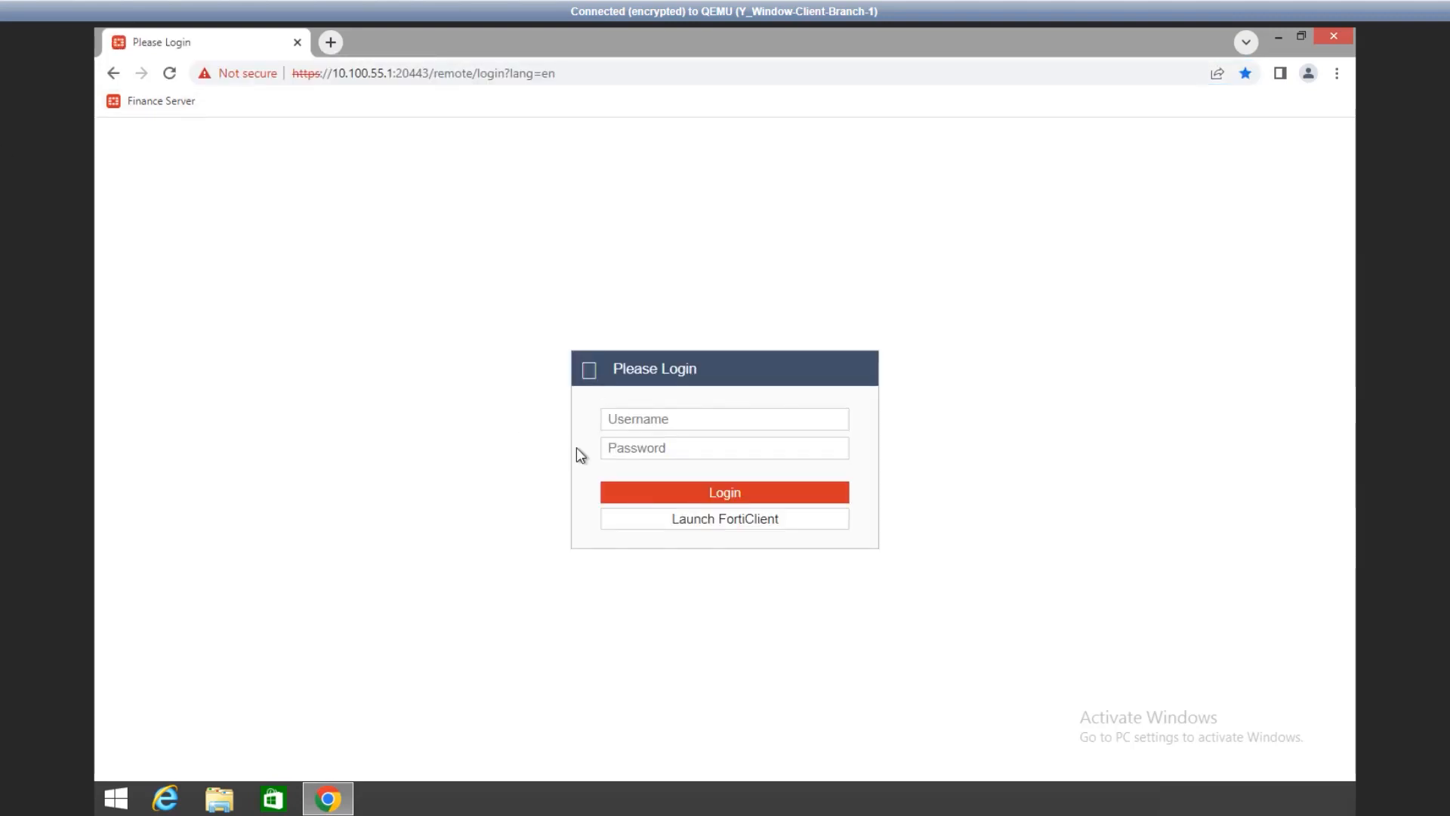
click(682, 423)
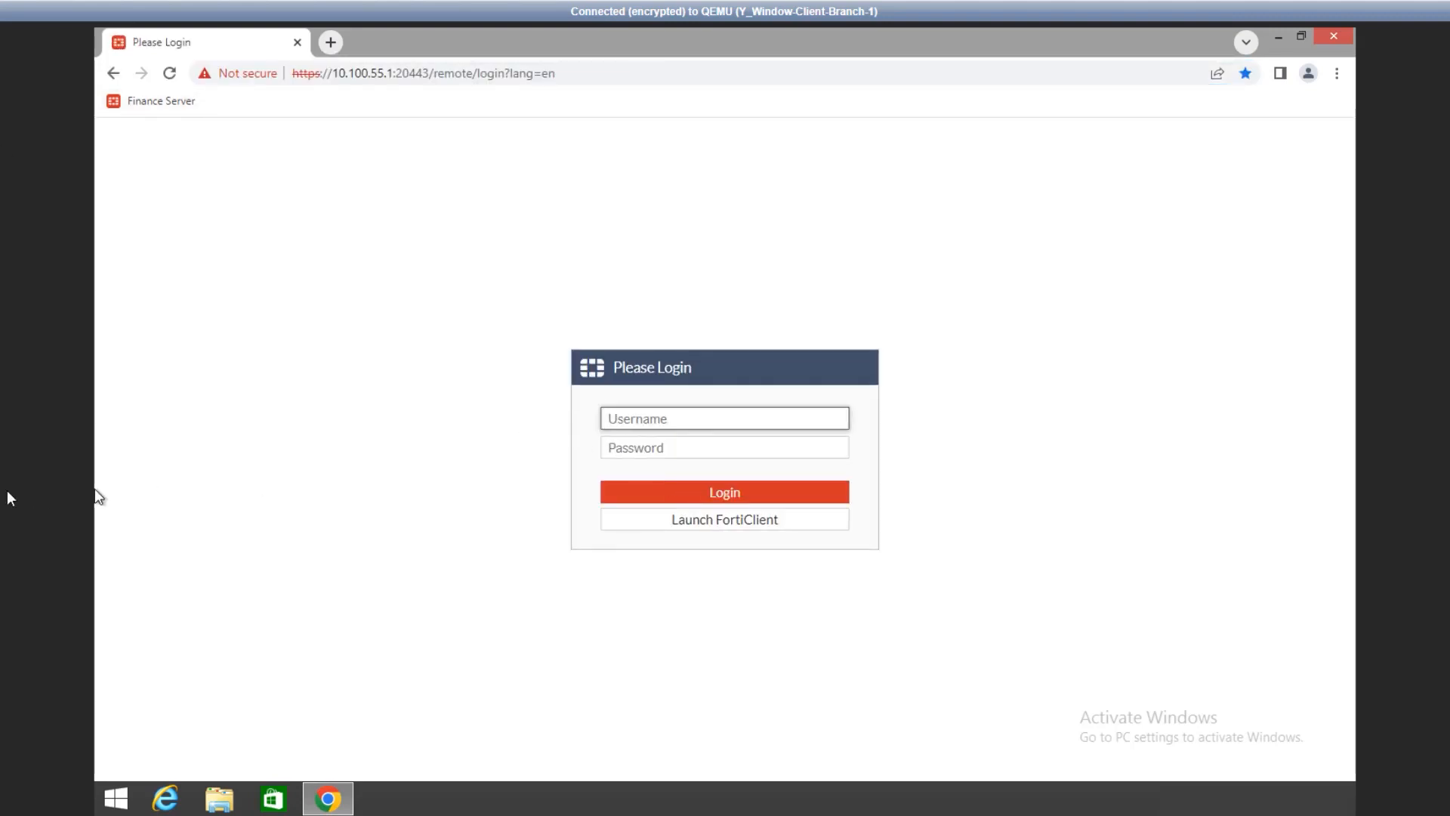
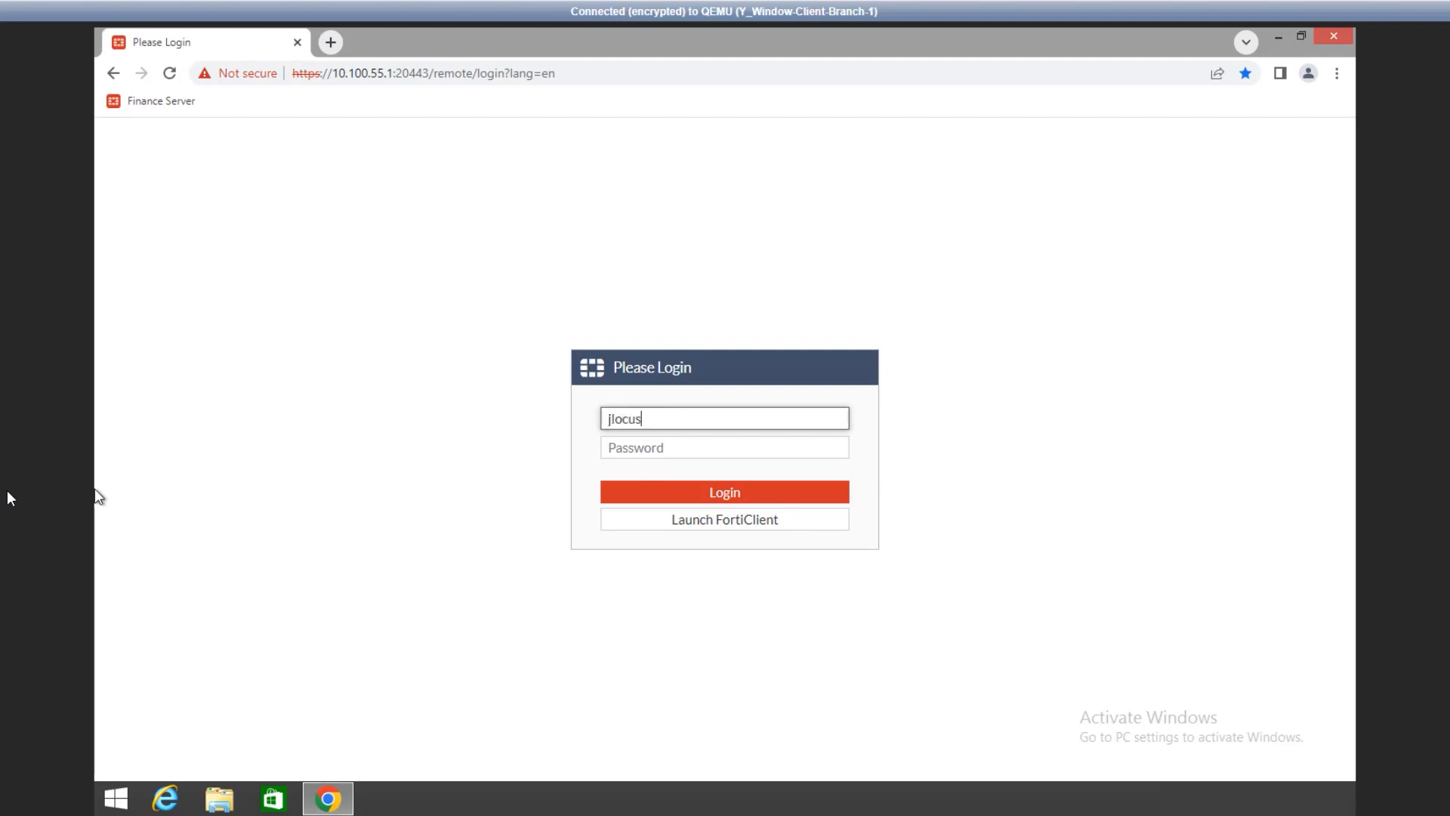
key(Tab)
text(••••••••)
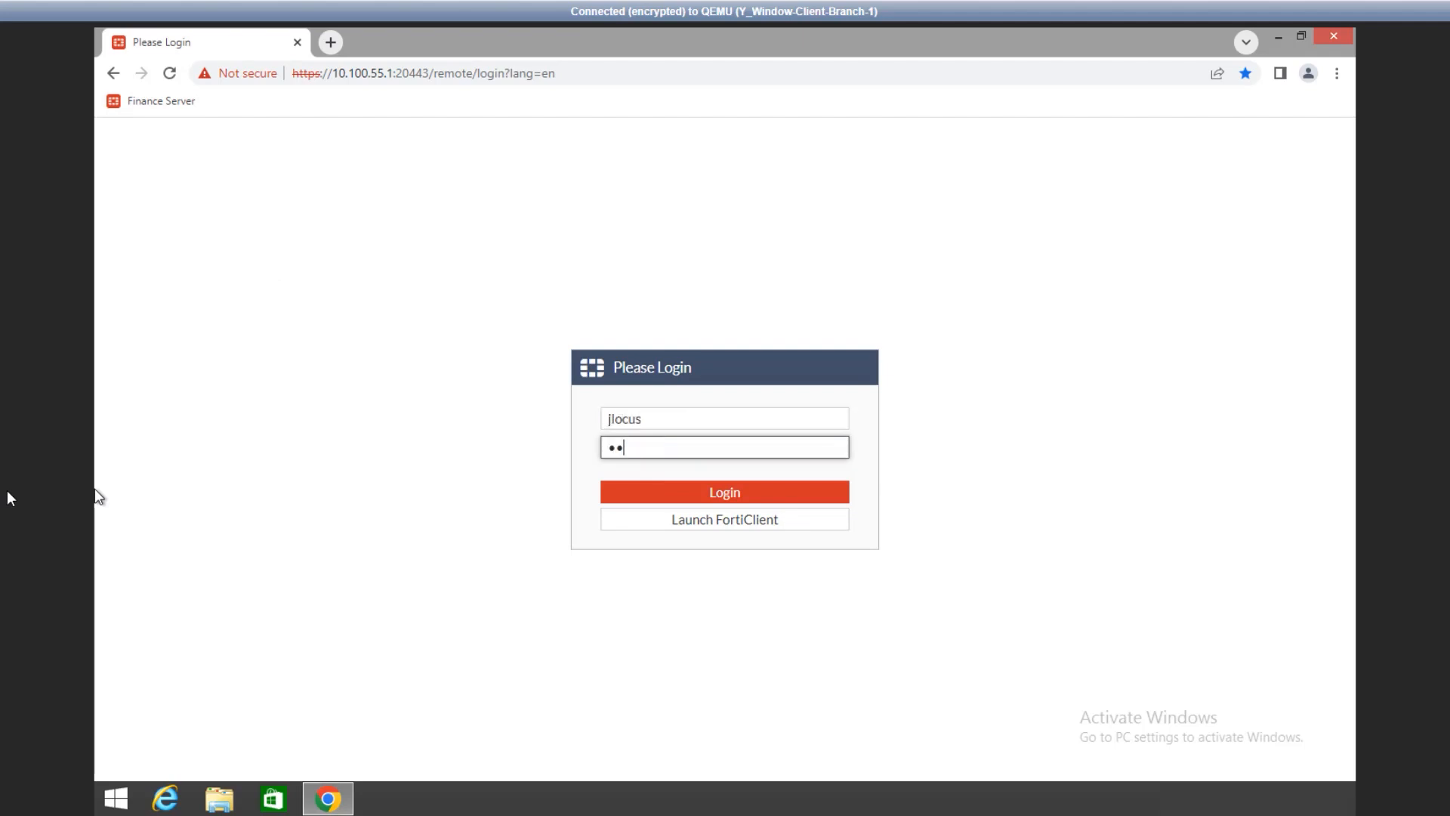
click(741, 499)
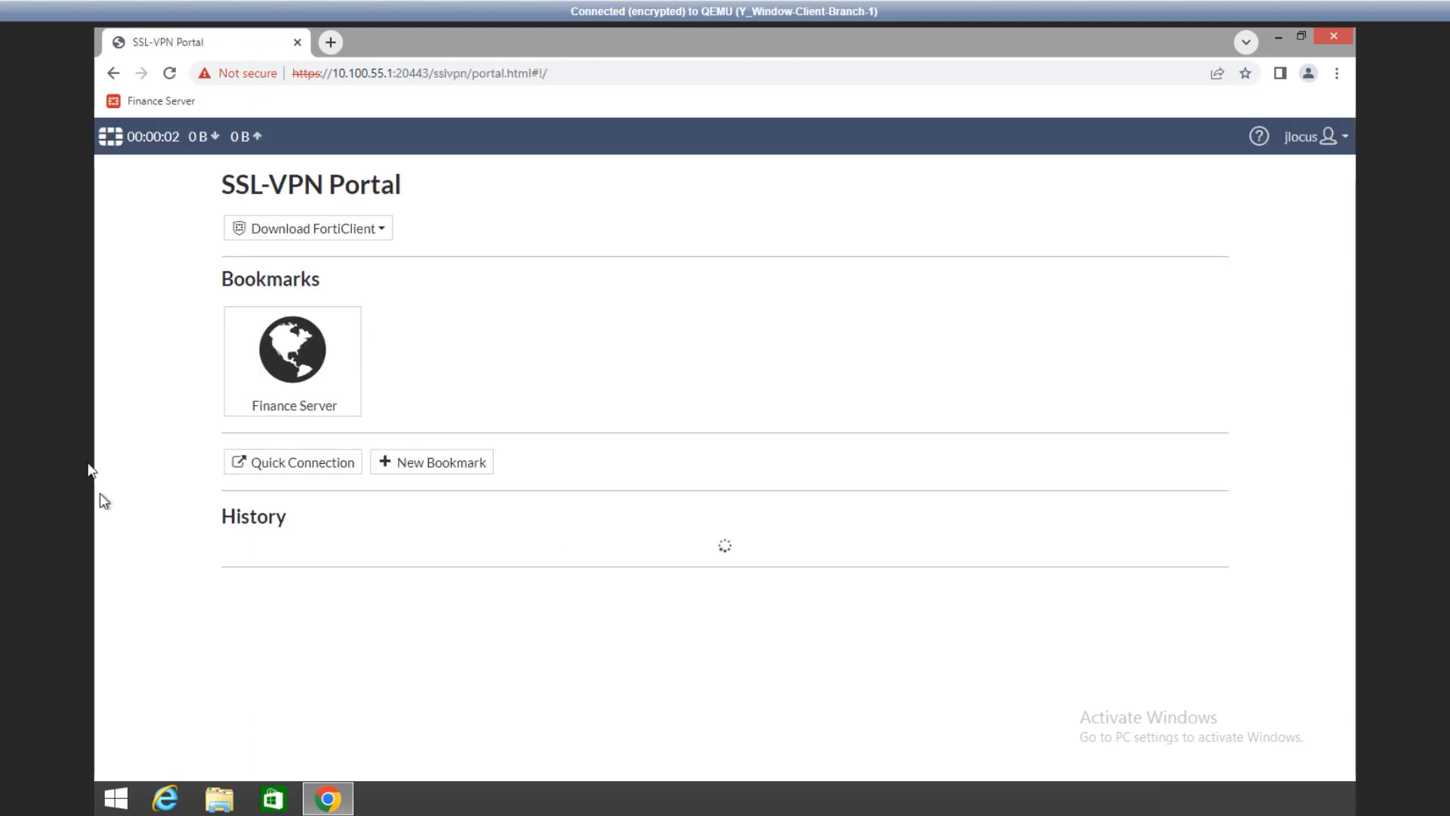
- Try the Finance Server bookmark, then save a personal Shared Docs bookmark to 10.100.77.200
click(284, 387)
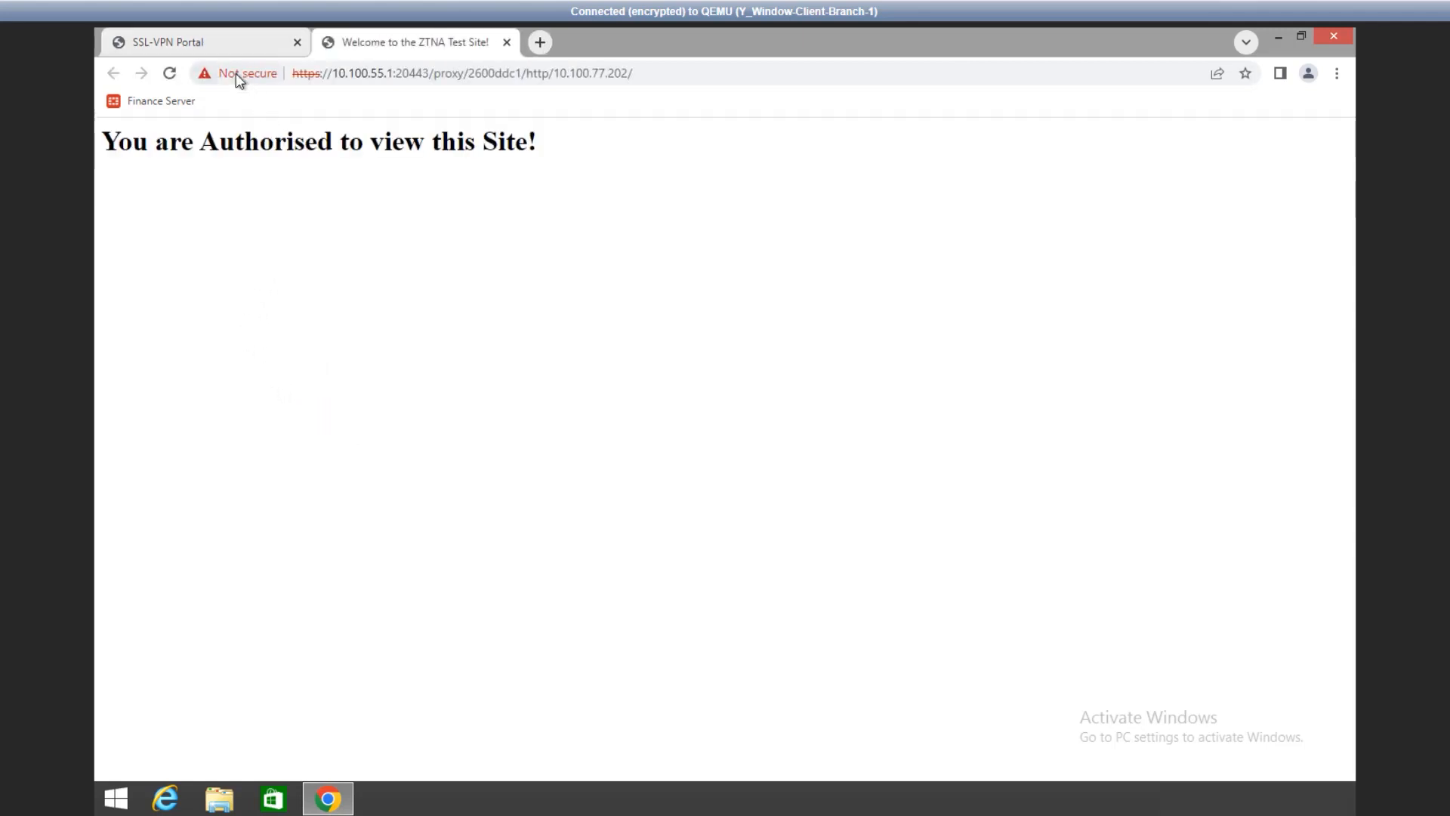
click(201, 46)
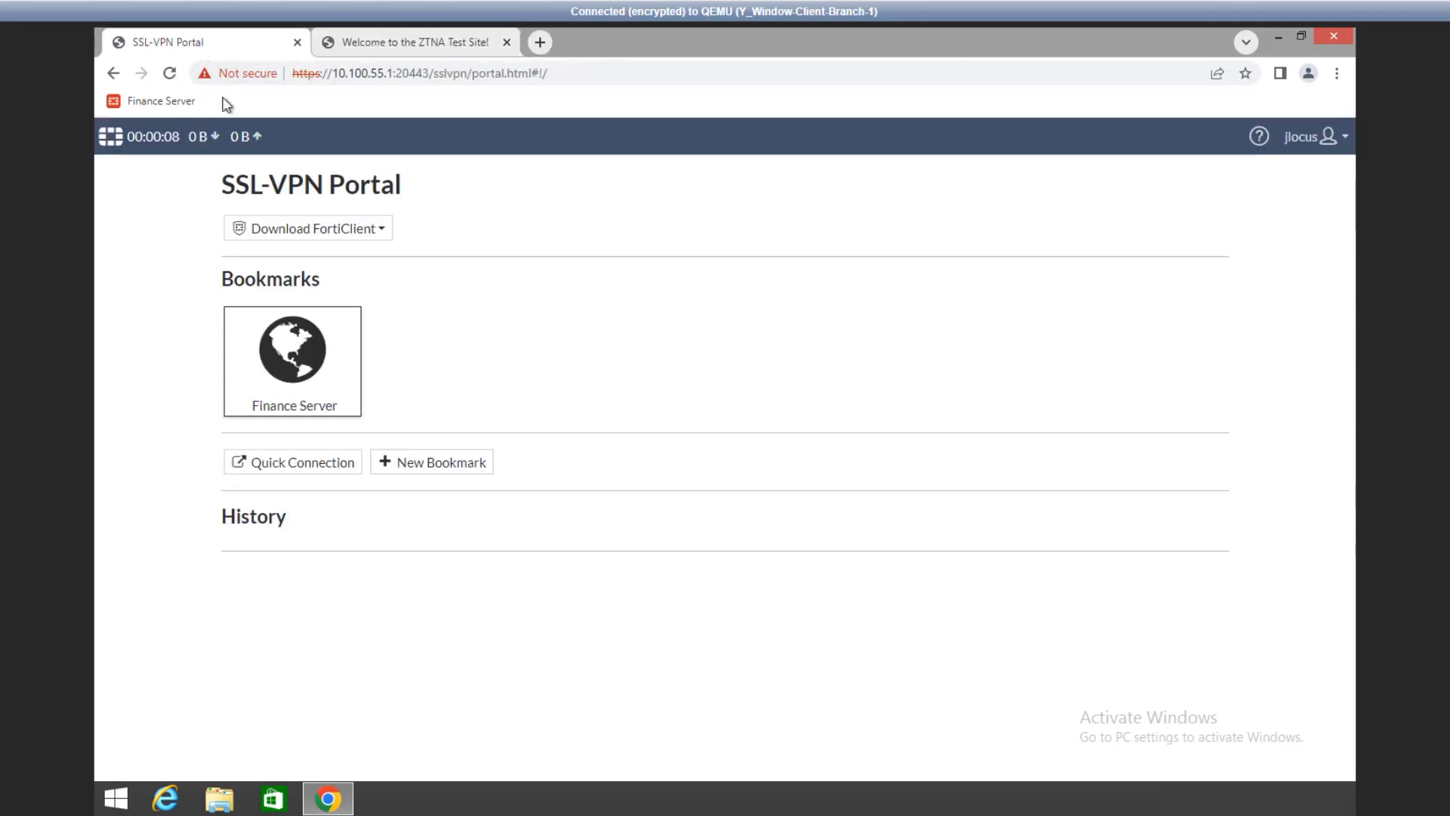
click(400, 462)
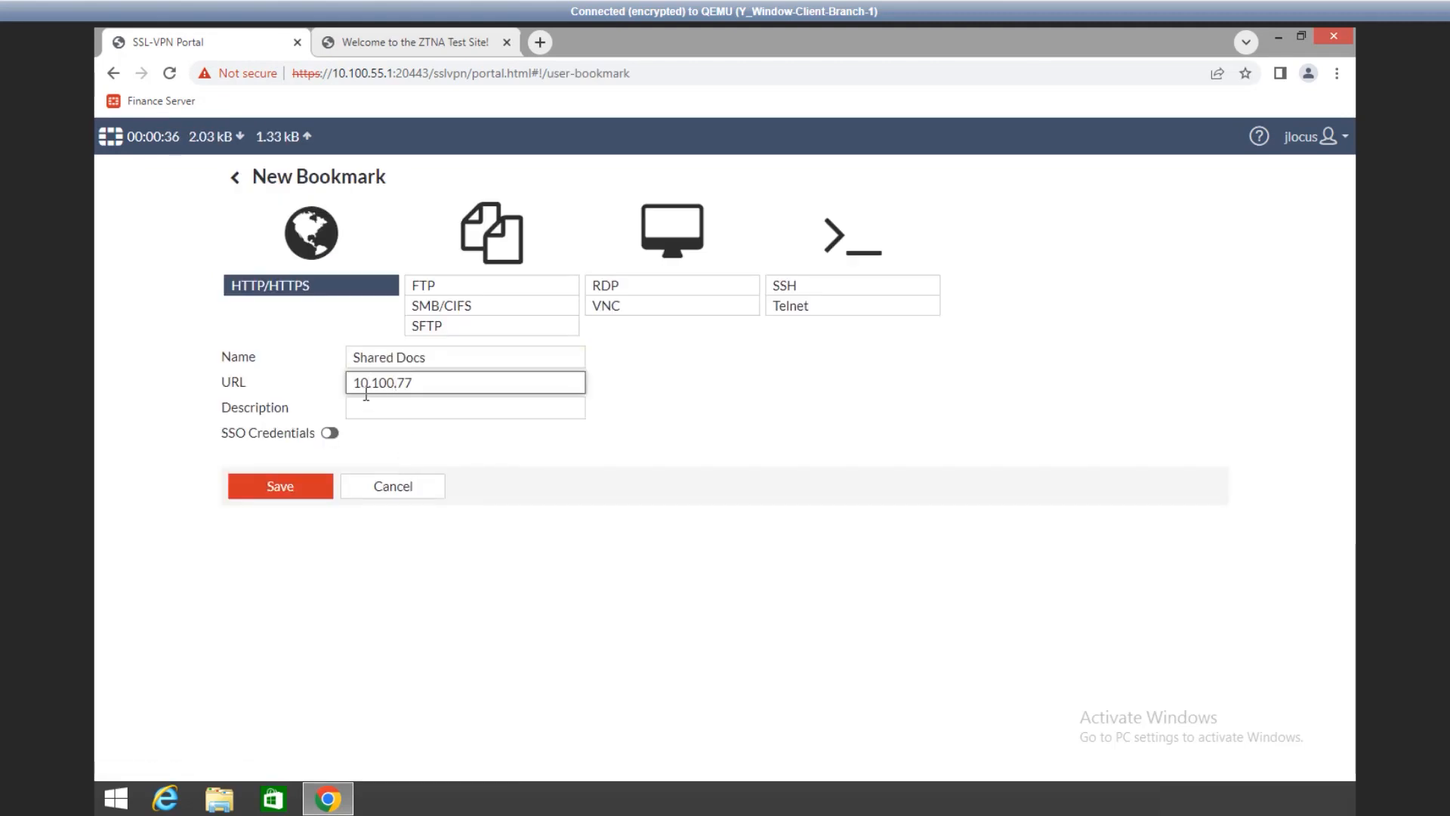
text(.77.200)
click(285, 490)
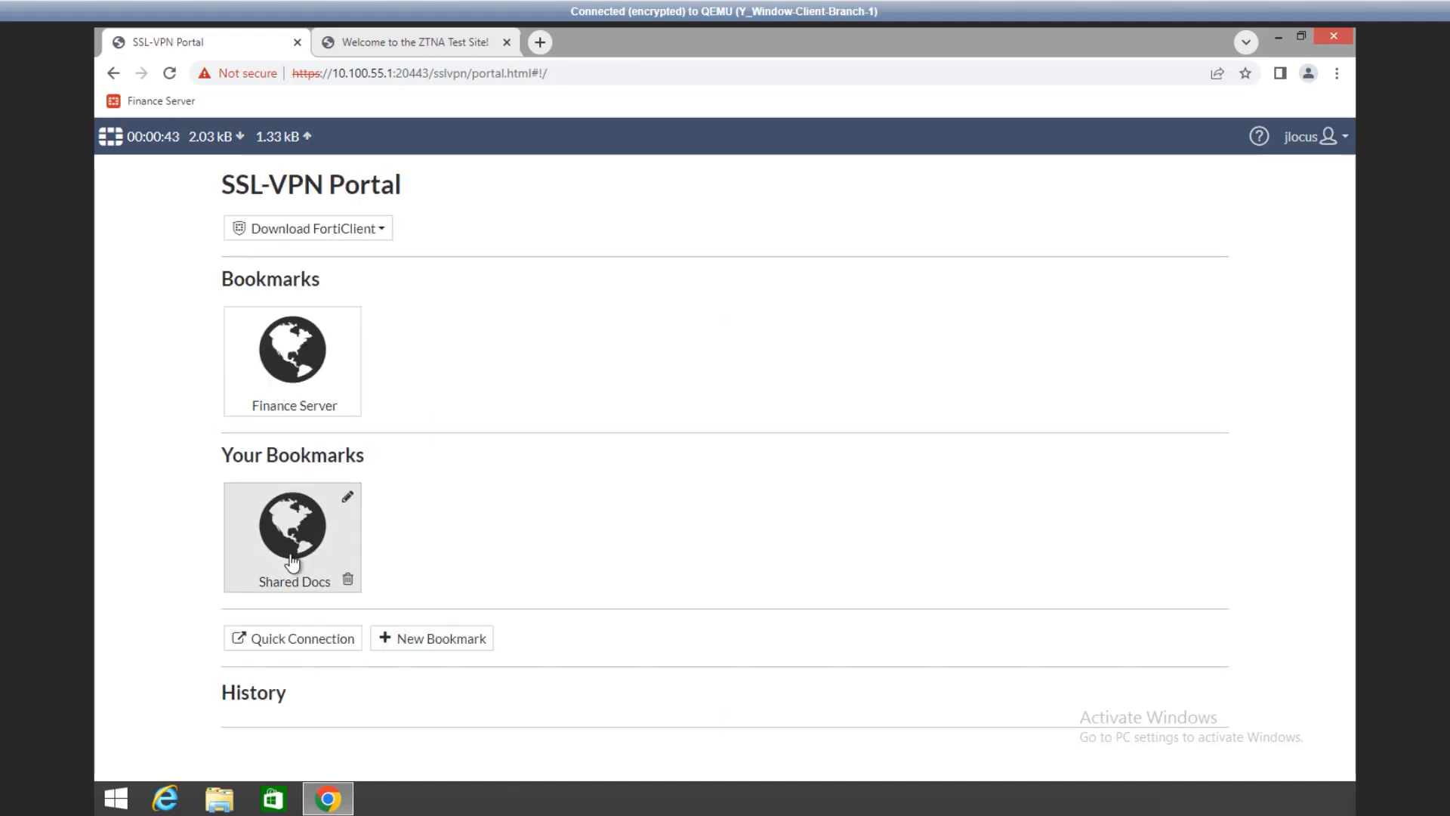
- Open Shared Docs and check the user's active web-mode session in the FortiGate SSL-VPN monitor
click(292, 559)
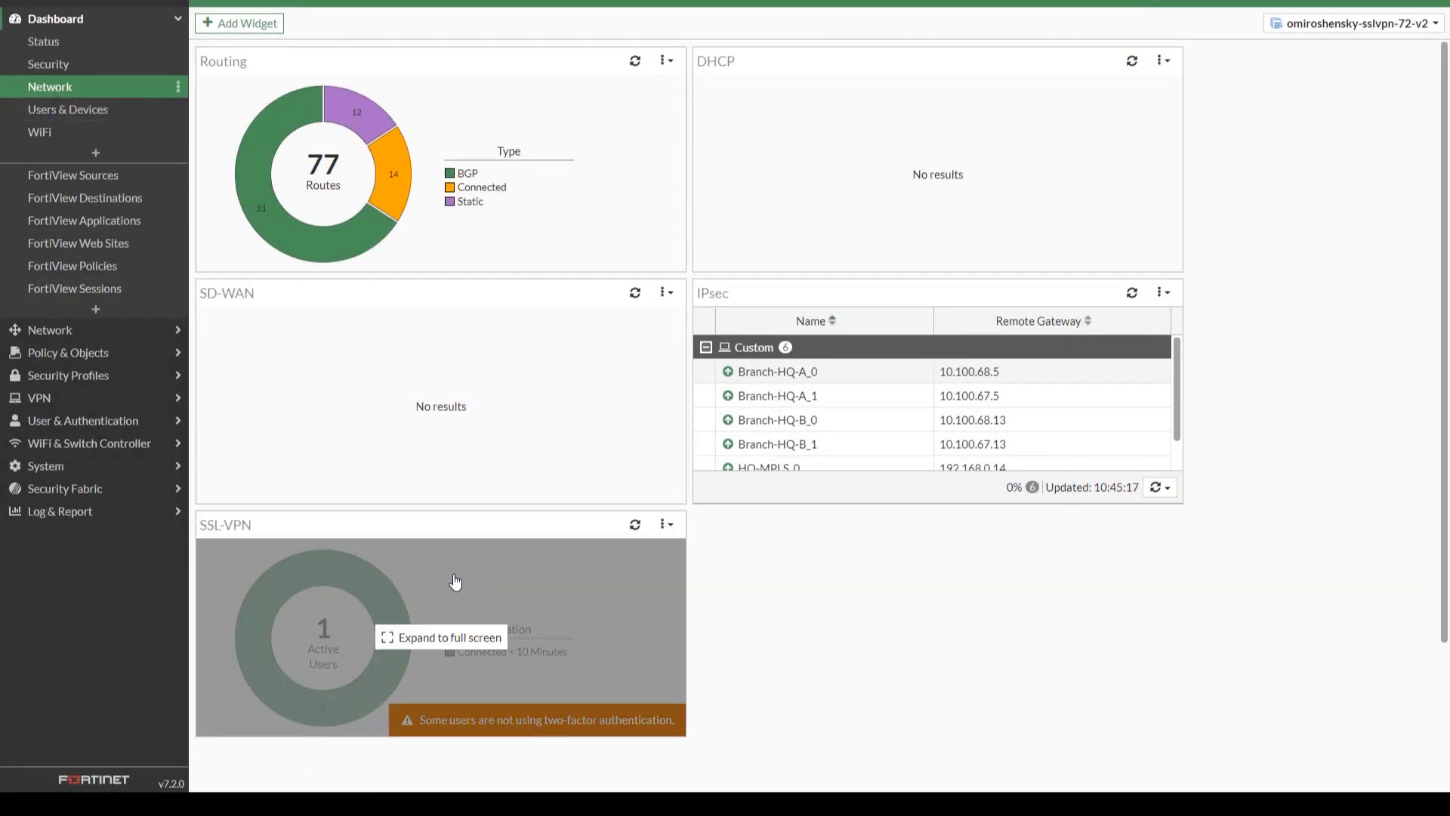
click(455, 582)
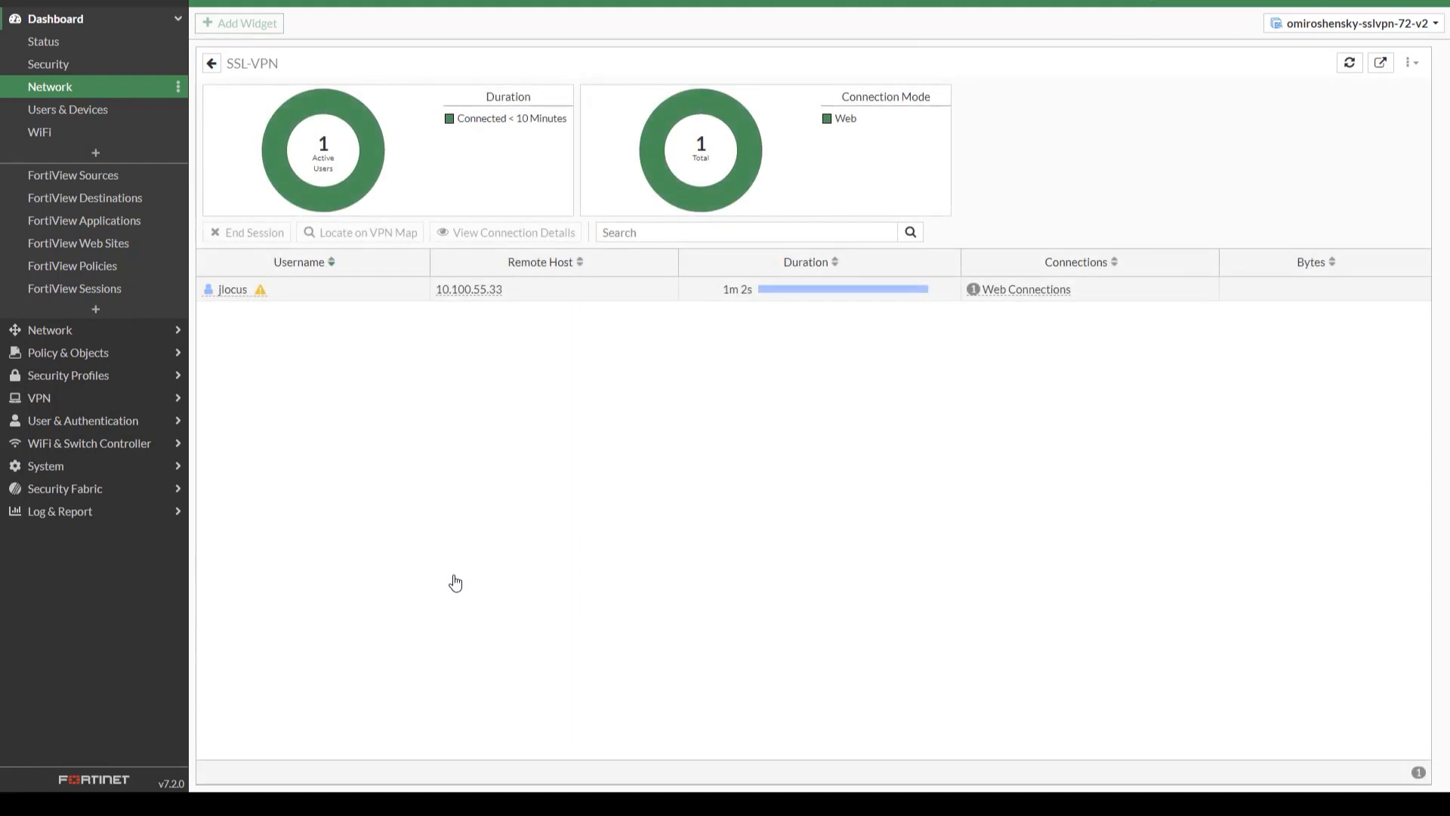
click(582, 301)
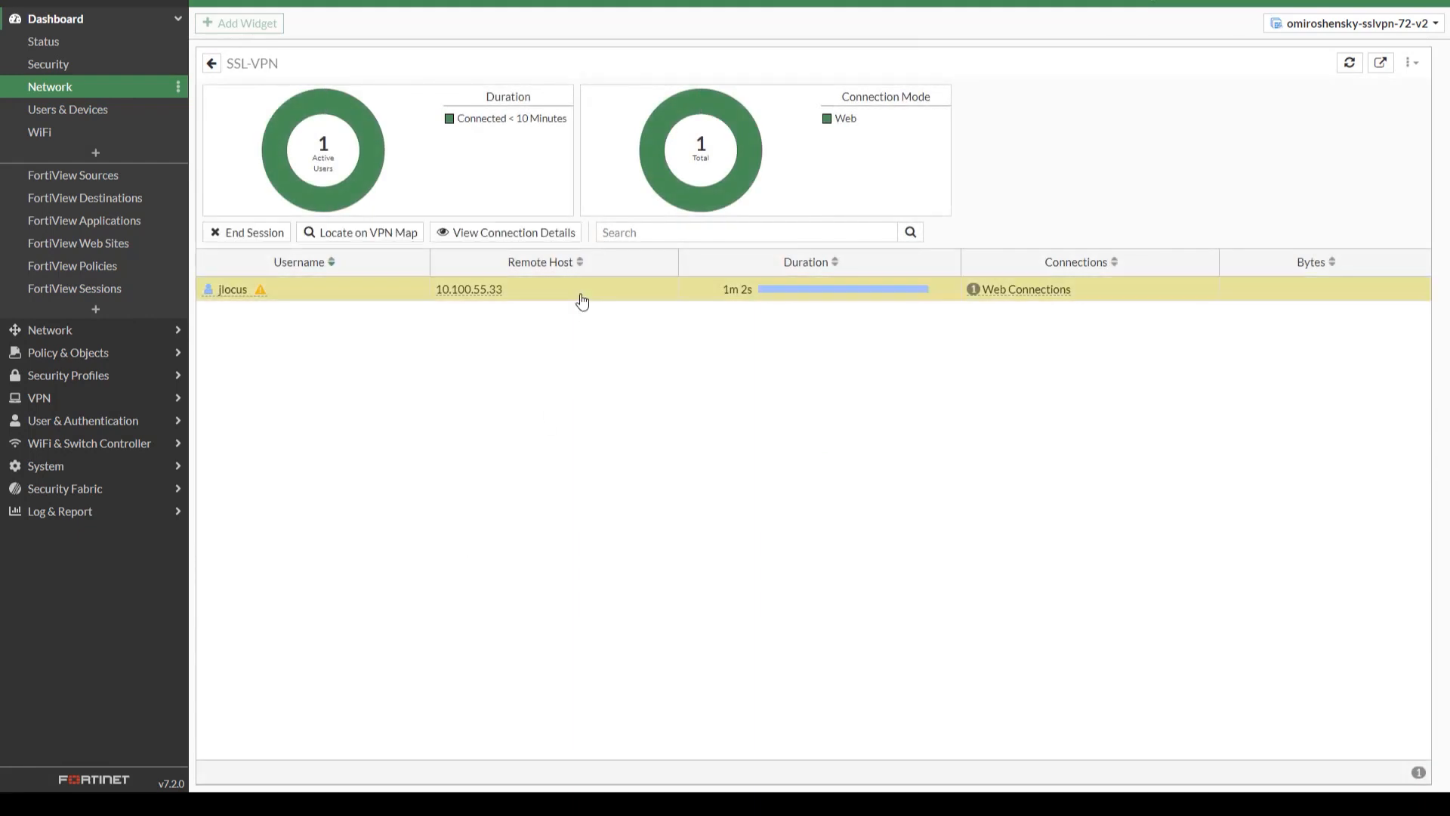